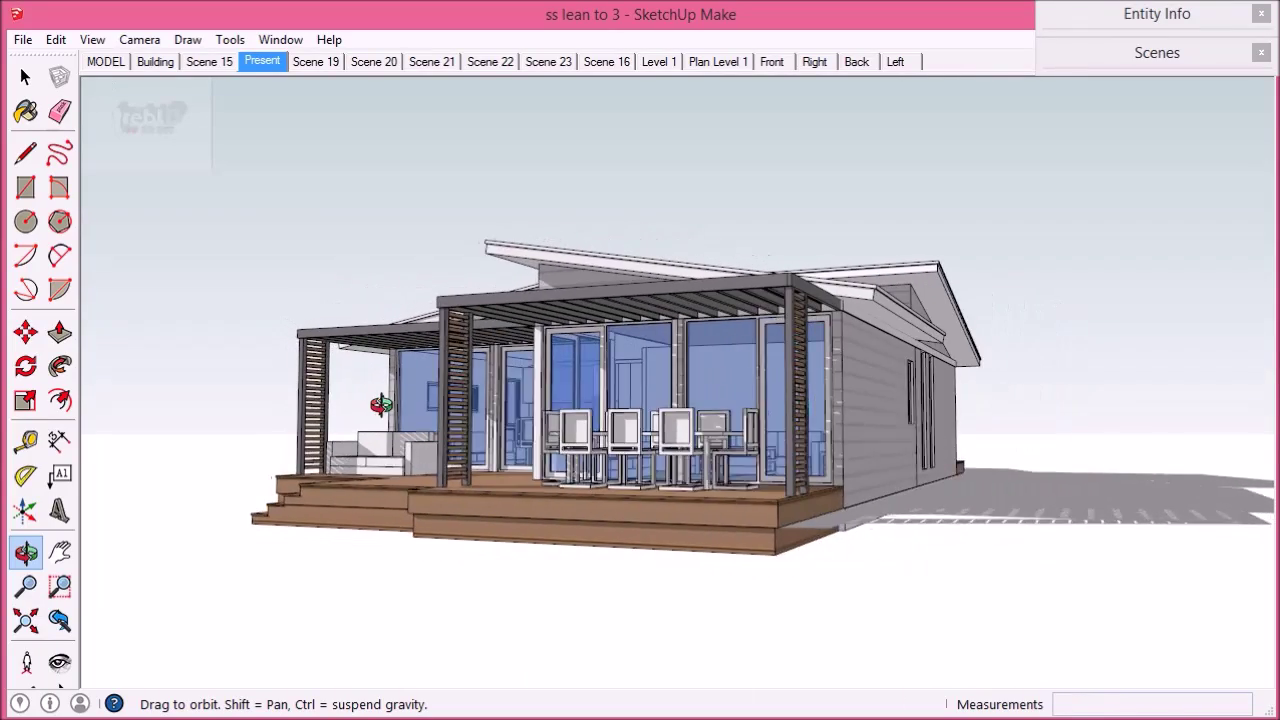
Play the scene animation from the Present tab, with the playback panel moved aside.
drag(766, 418, 330, 230)
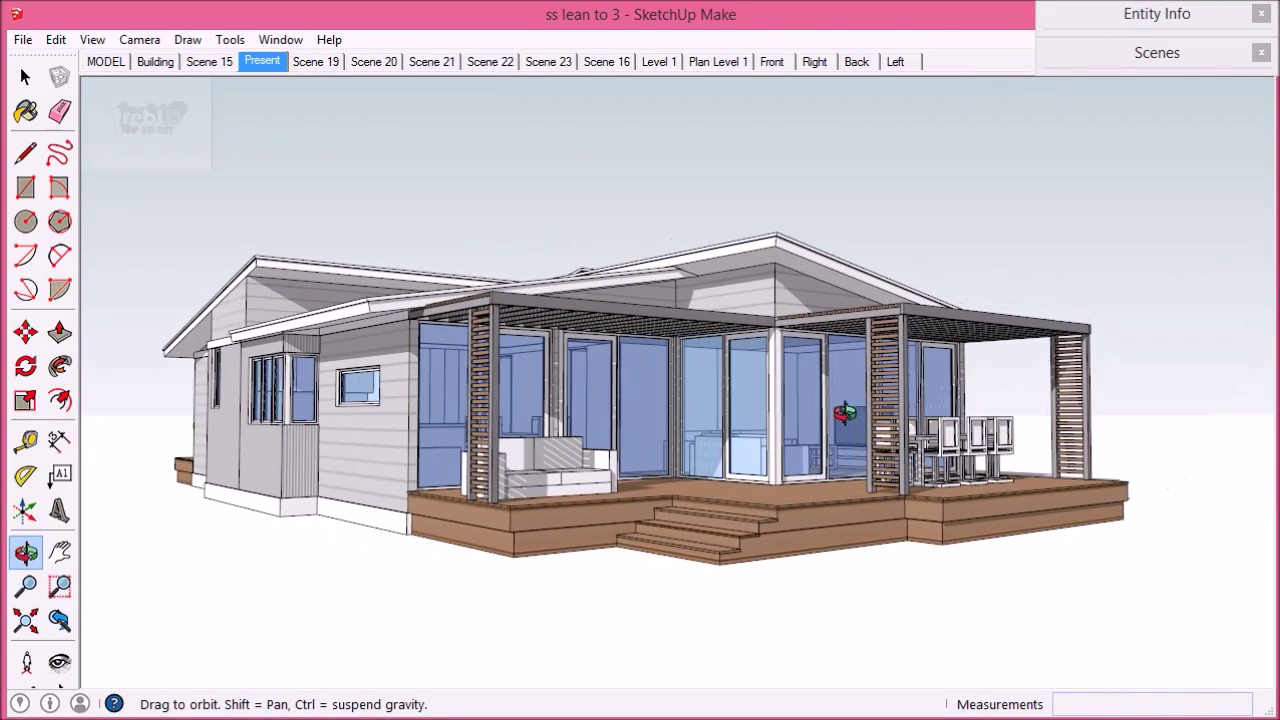
key(space)
right_click(270, 60)
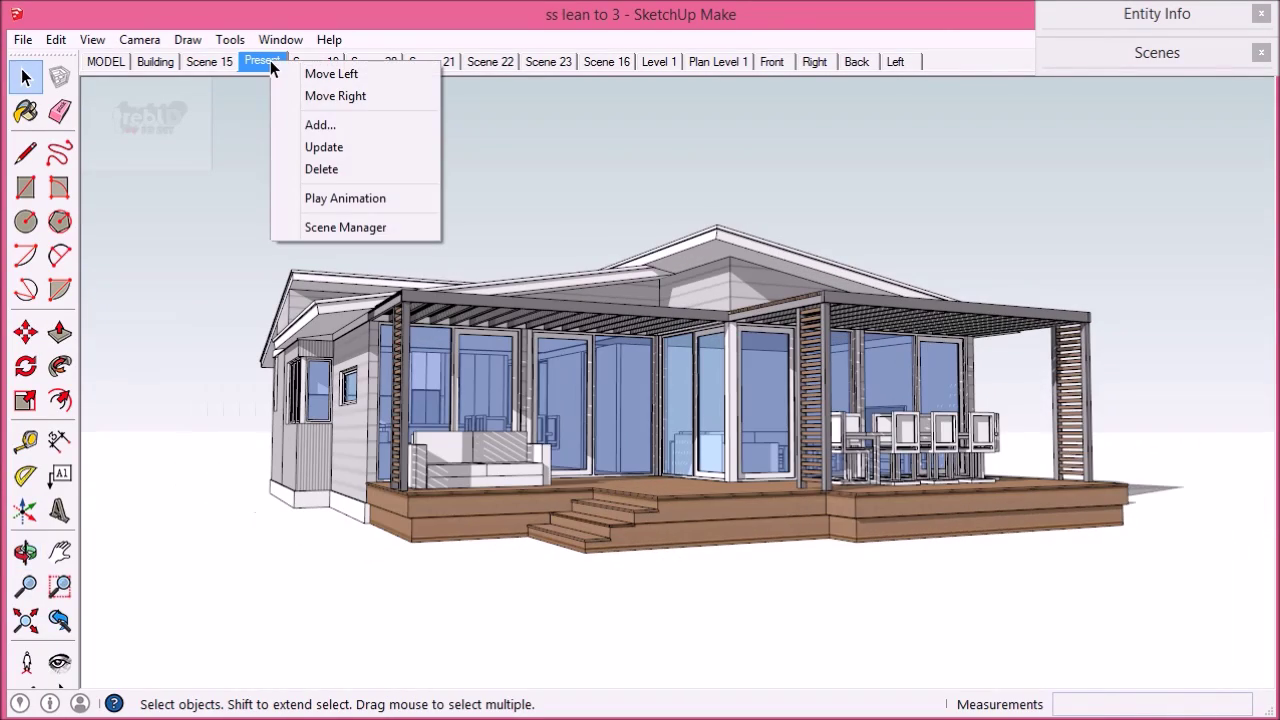
click(334, 198)
drag(204, 86, 201, 24)
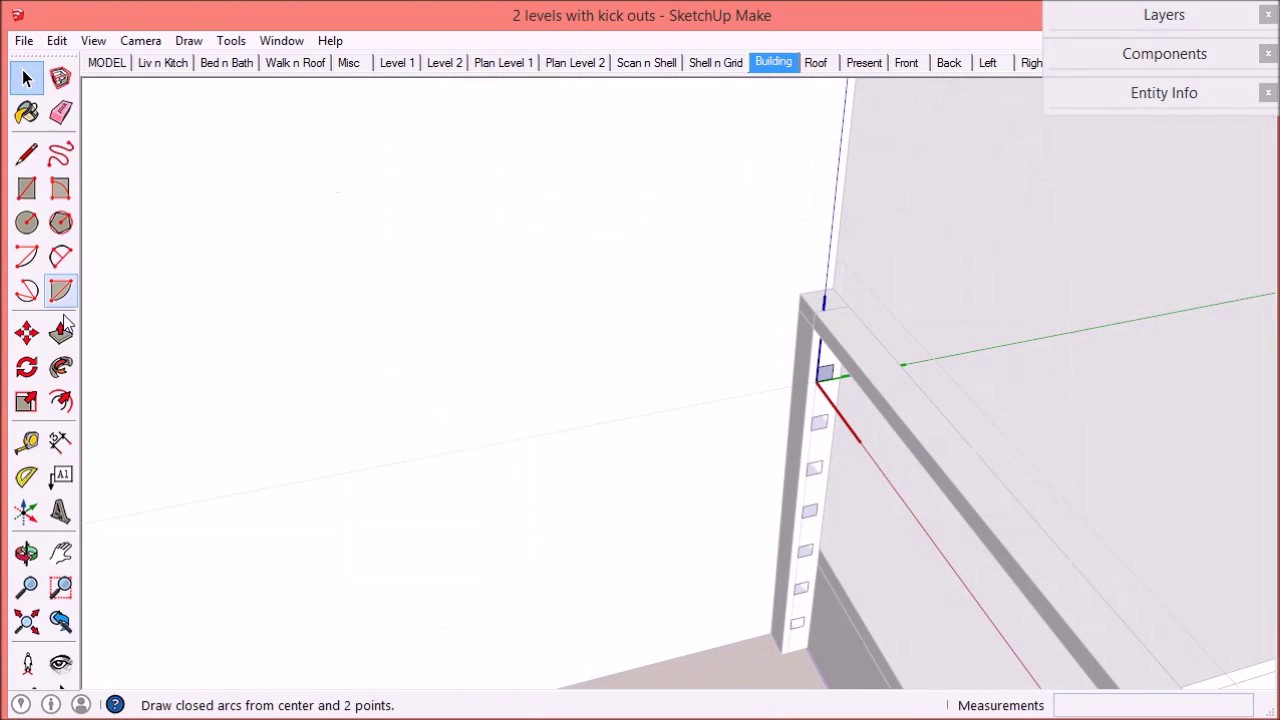
Extrude the post's small square profiles into diagonal louvre slats along the beam.
click(824, 376)
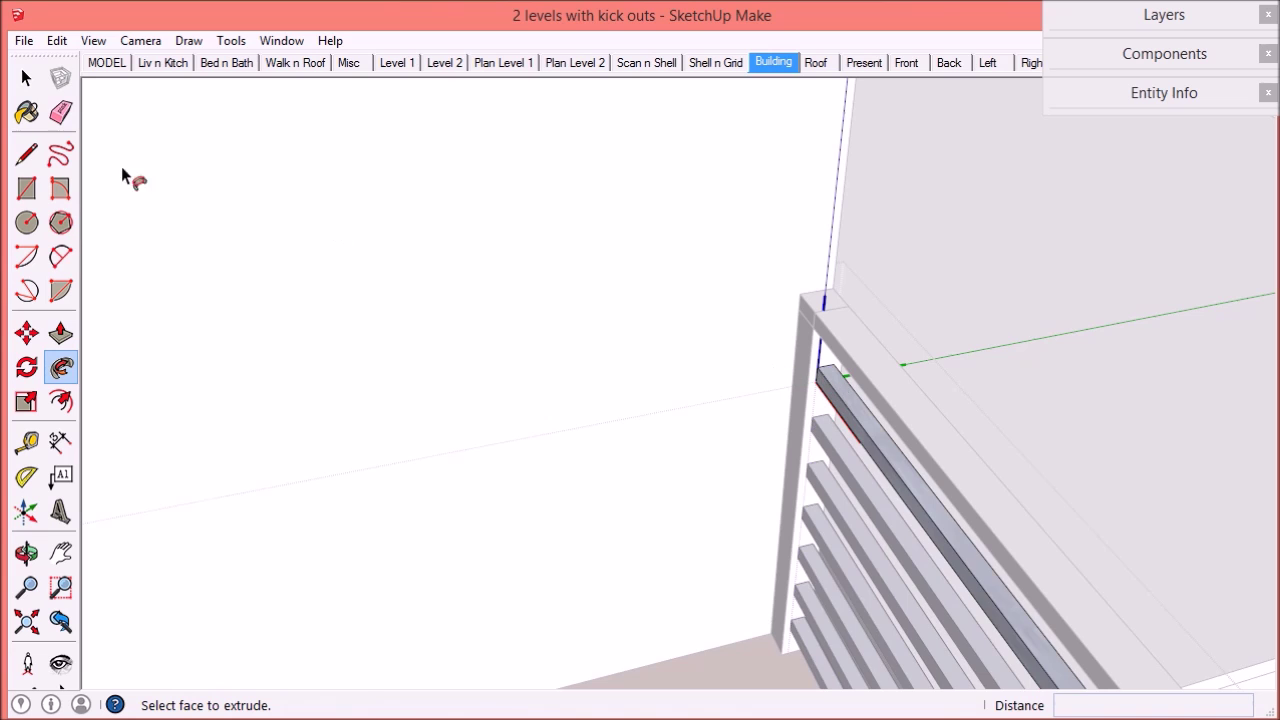
click(27, 79)
scroll(531, 190, down, 2)
scroll(551, 209, down, 2)
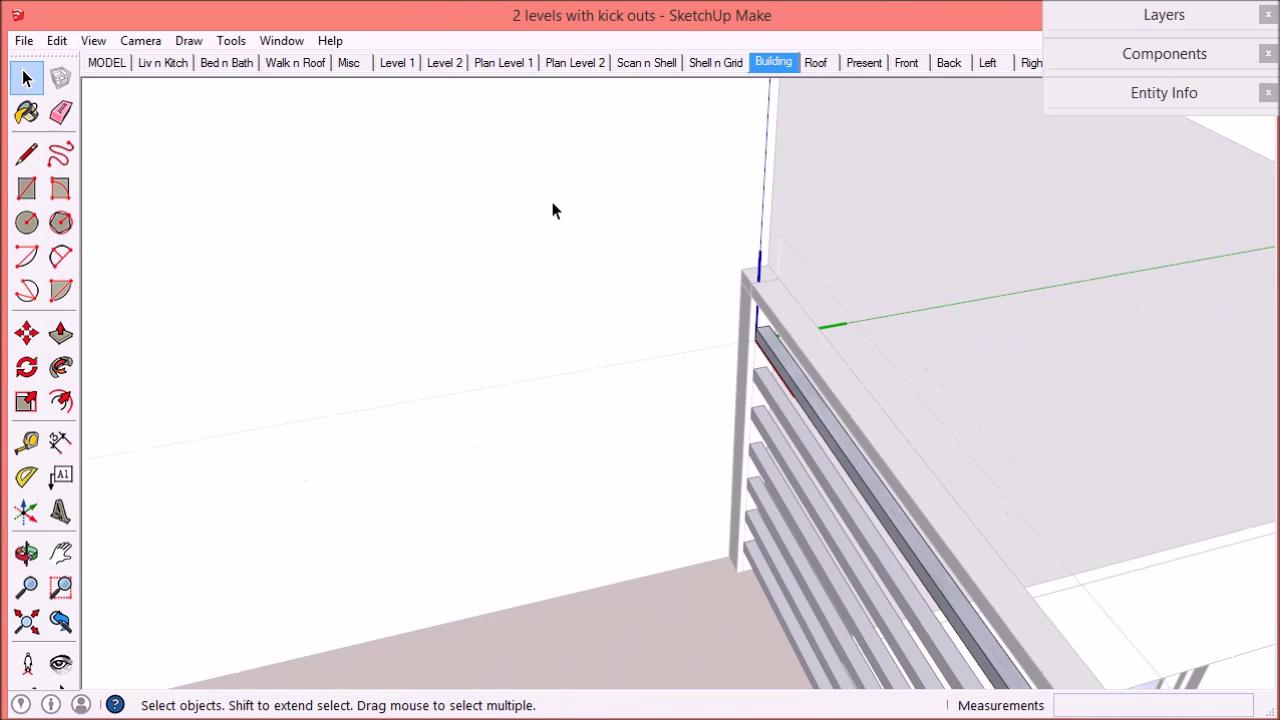
In the Building scene, push away the left, next and dotted fascia panels.
click(766, 63)
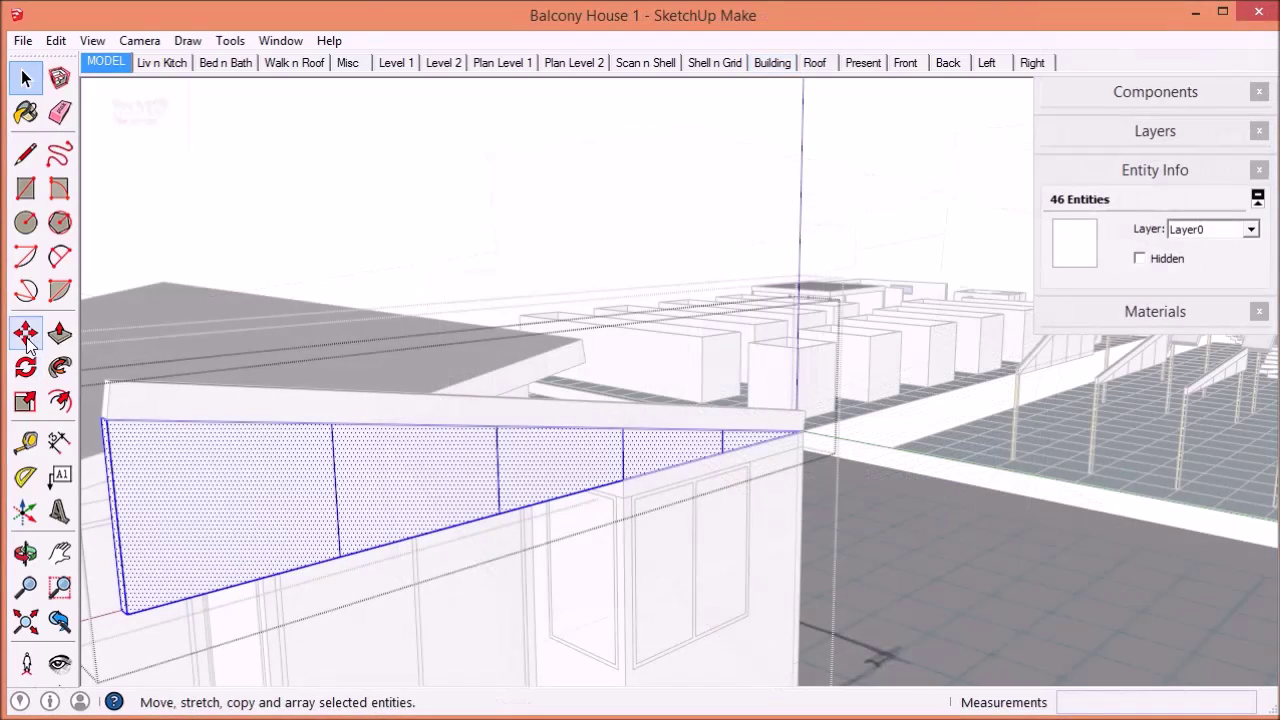
key(p)
click(155, 527)
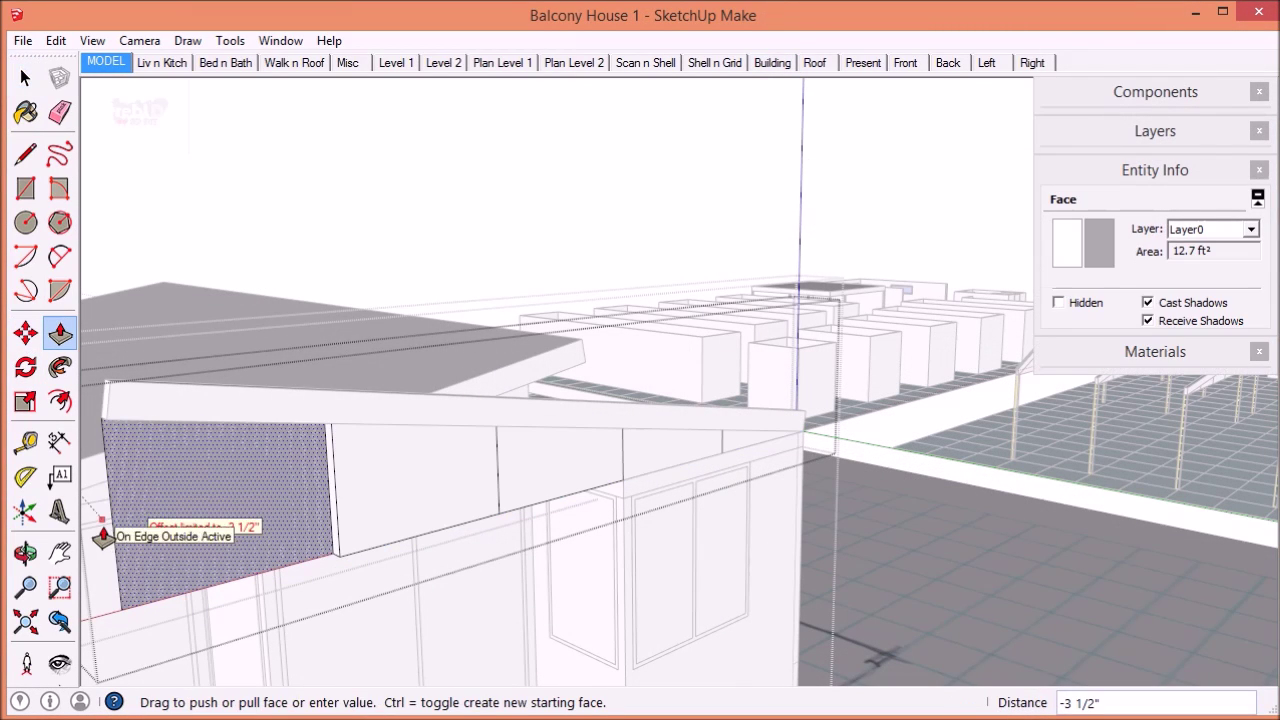
click(100, 529)
click(357, 506)
click(357, 506)
double_click(522, 481)
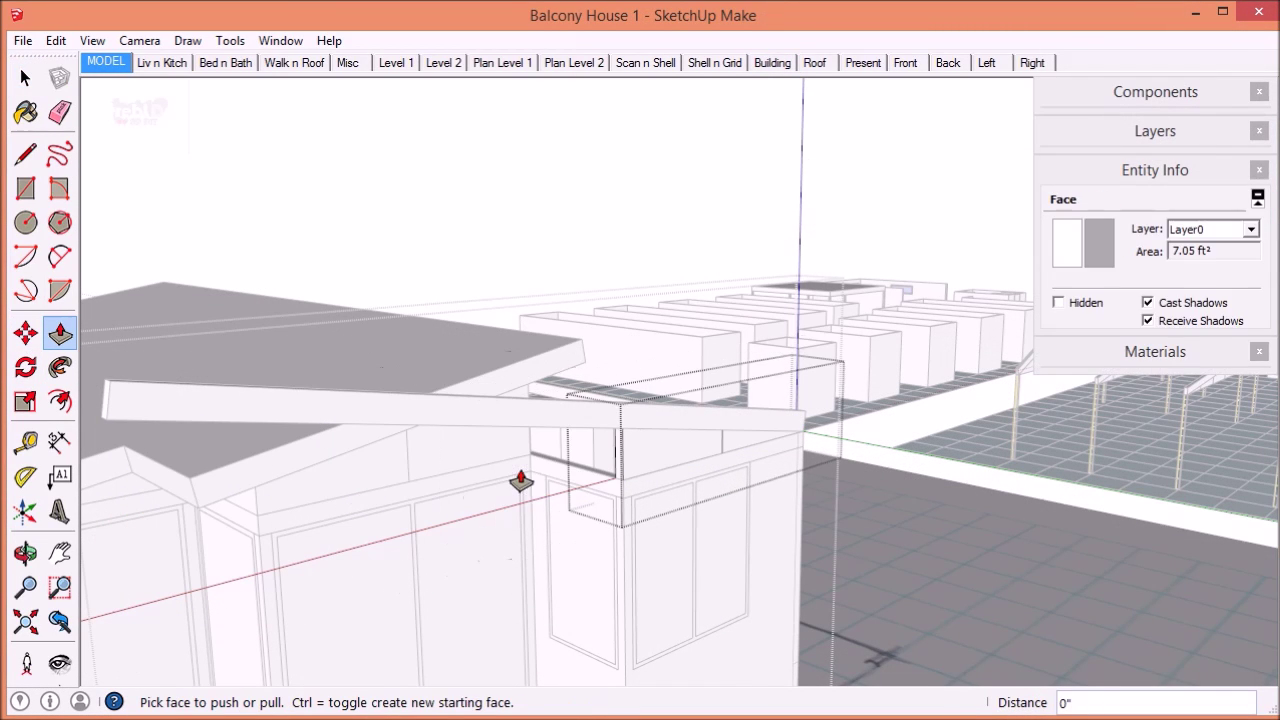
Pull the balcony roof edge out into a long overhang.
key(o)
drag(646, 443, 145, 418)
key(p)
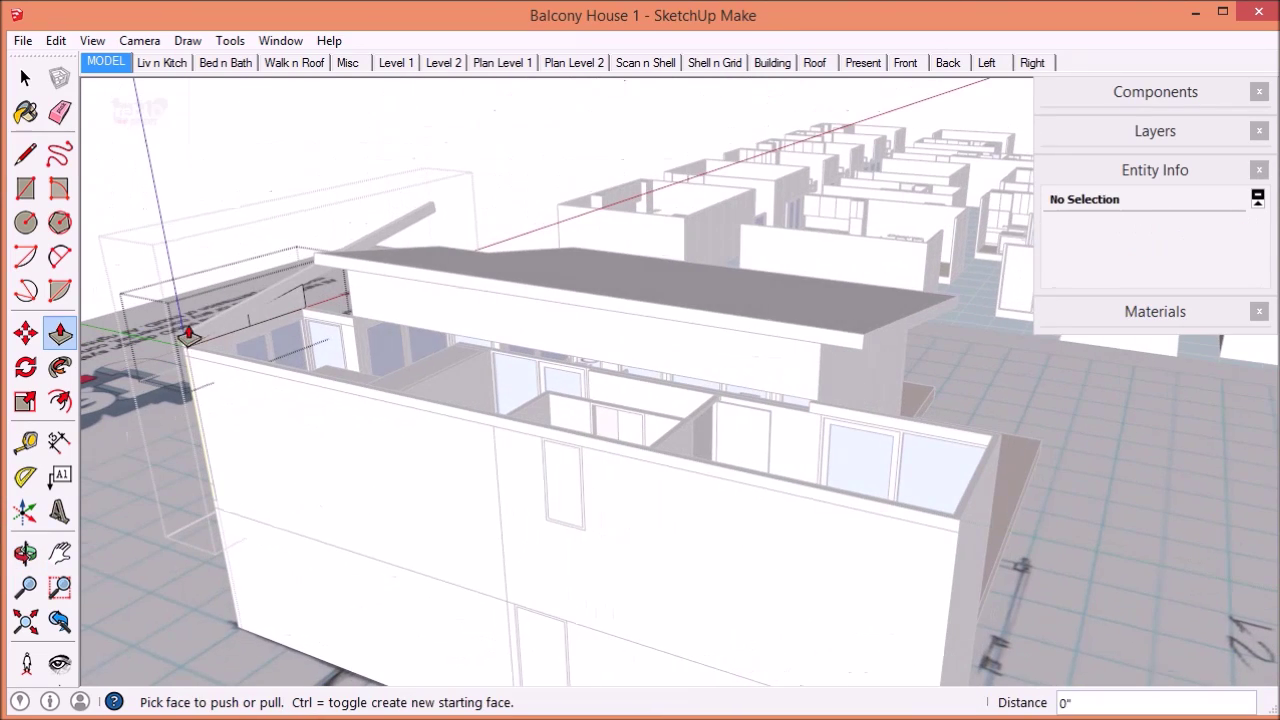
drag(281, 312, 958, 530)
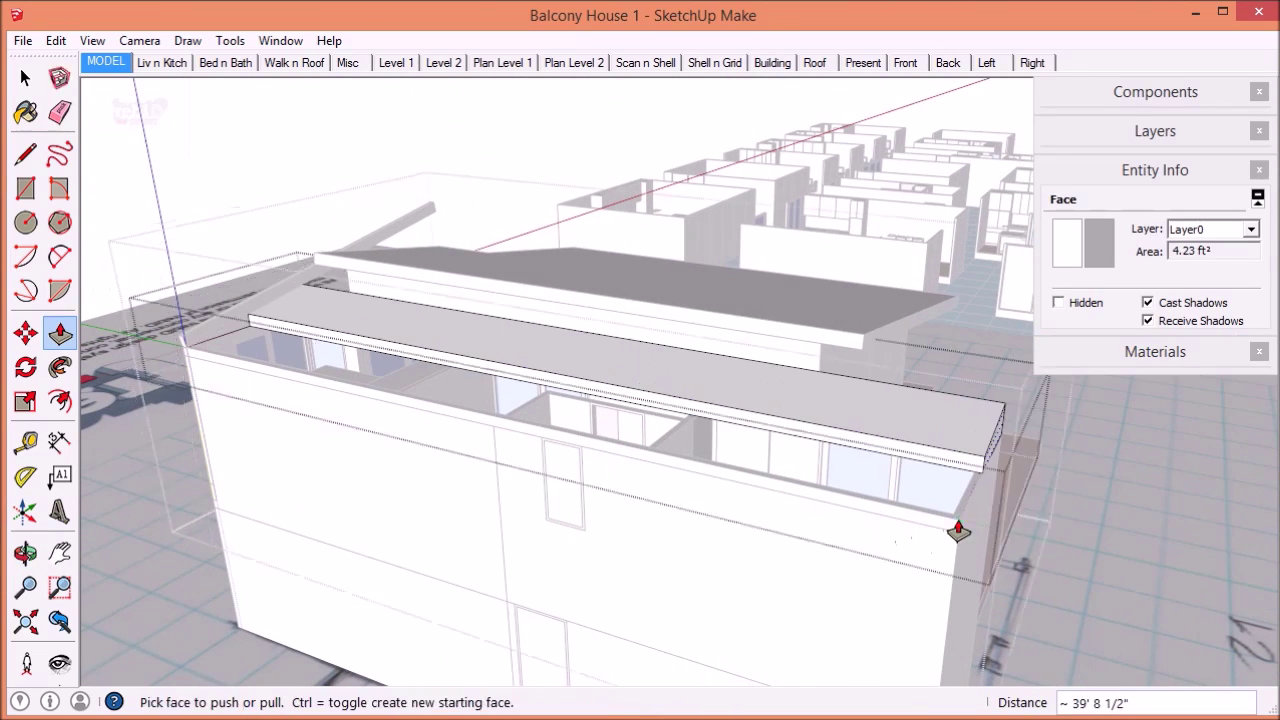
middle_drag(400, 397, 229, 172)
click(25, 78)
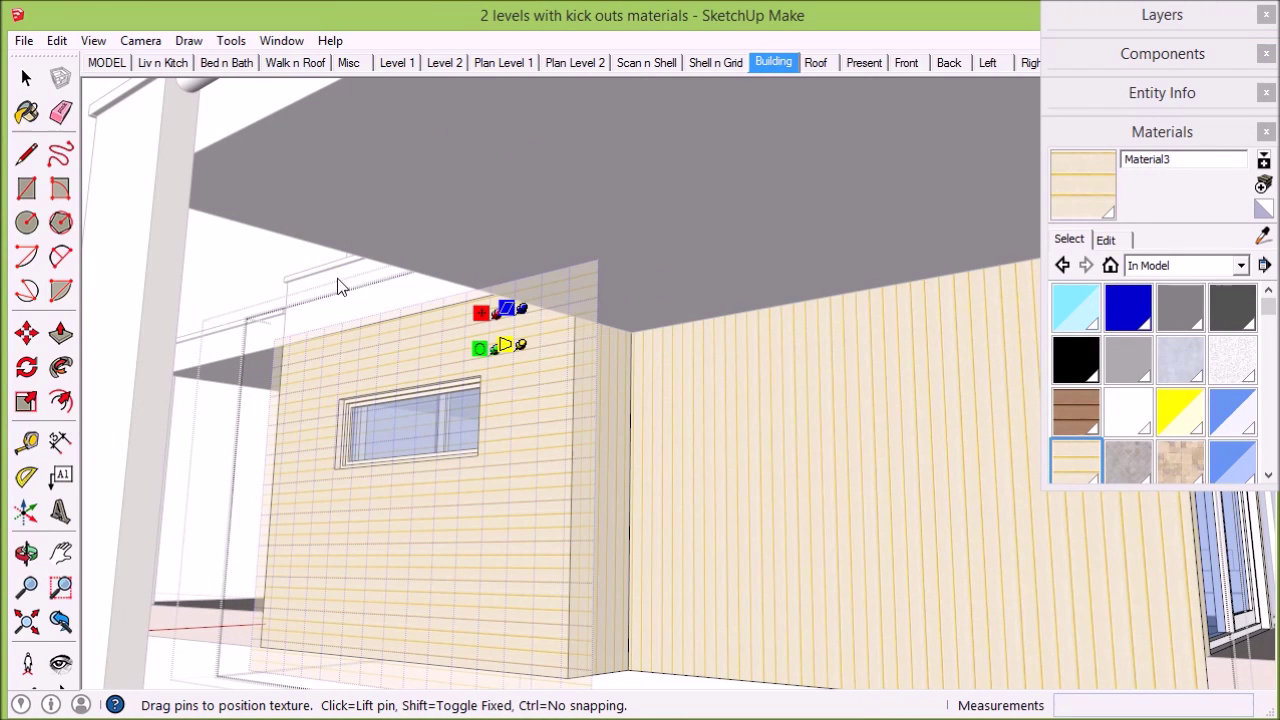
Finish positioning the wall texture and sample the wall's material for reuse.
click(267, 252)
click(1265, 236)
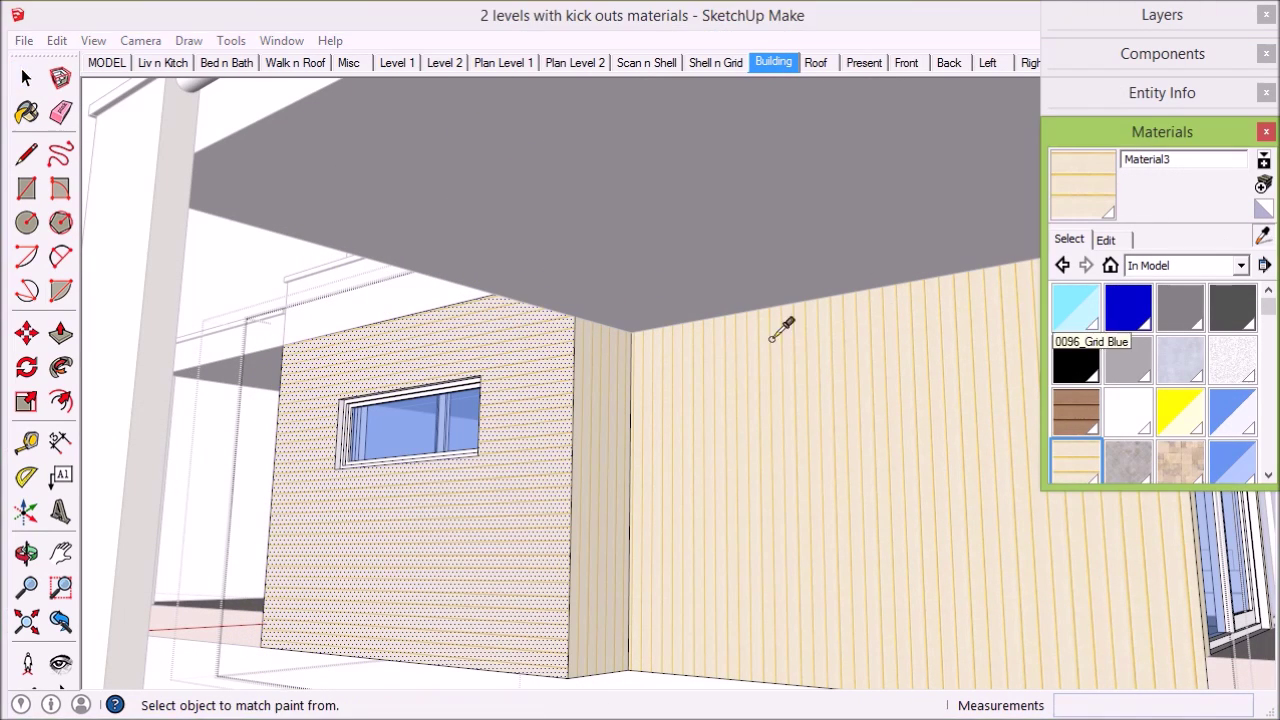
middle_drag(497, 458, 449, 360)
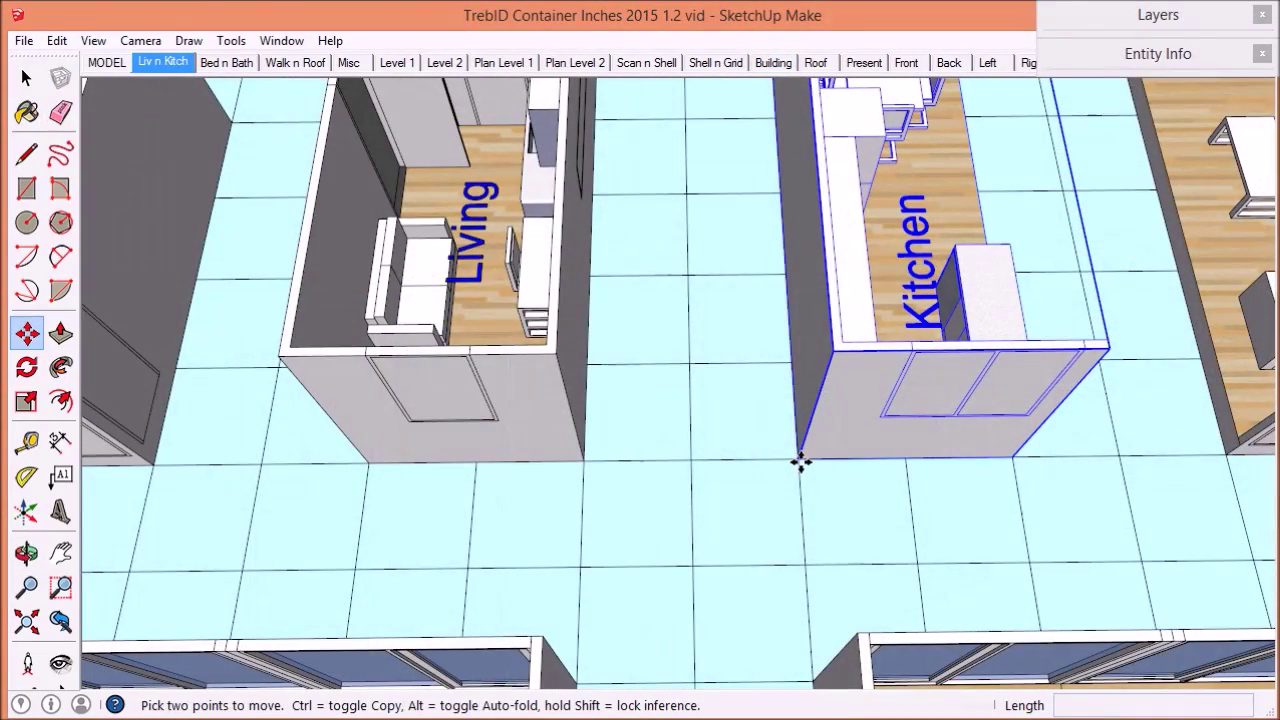
Copy the Kitchen module, then rotate the bedroom container -90° in the MODEL scene.
ctrl+click(800, 462)
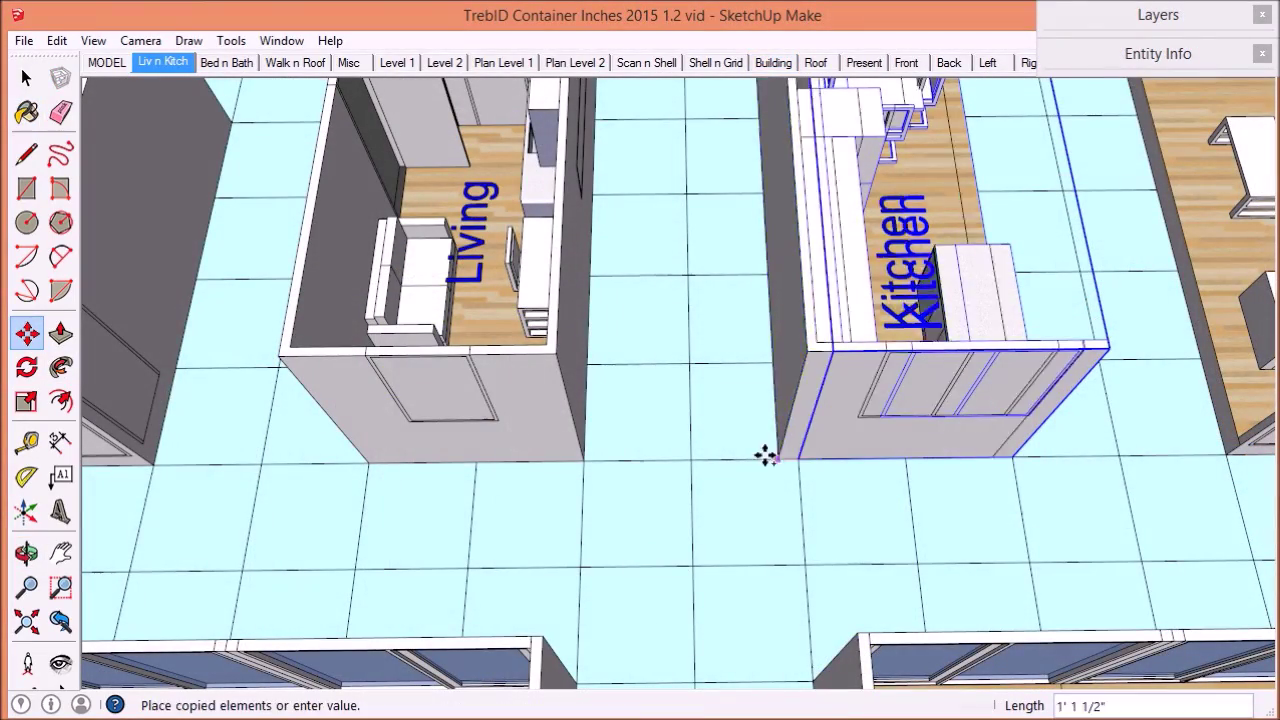
click(108, 62)
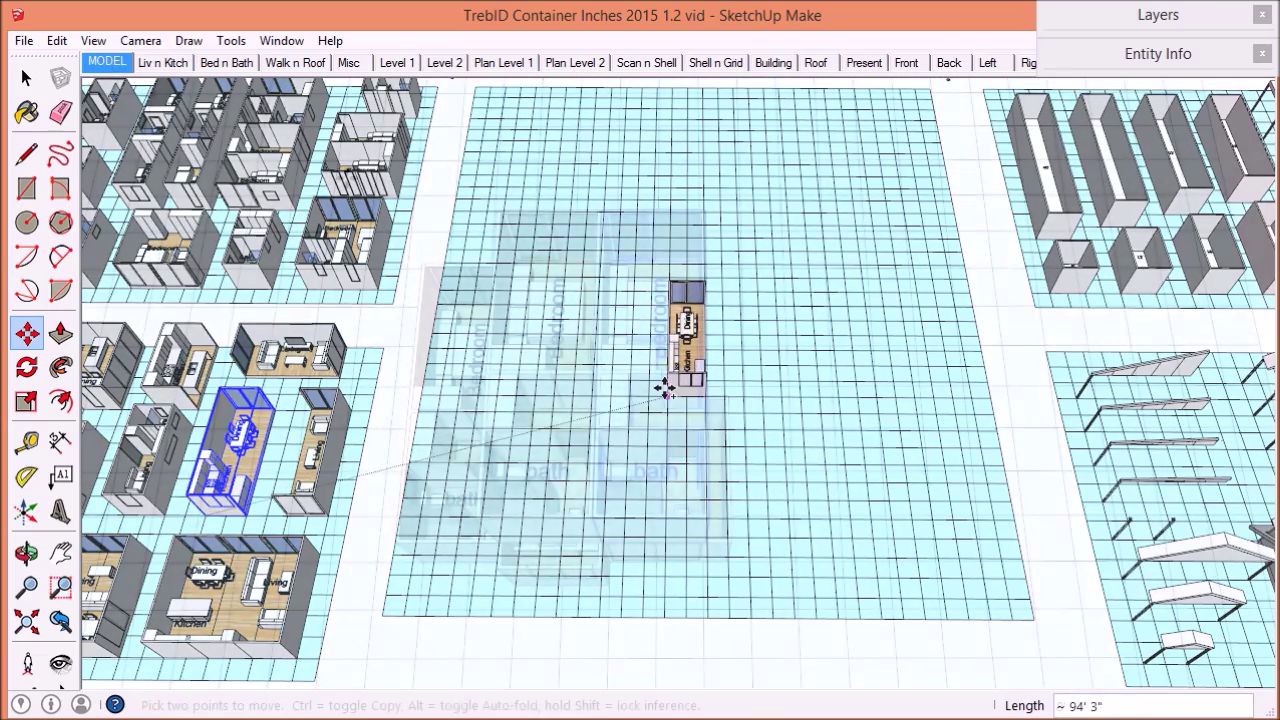
key(q)
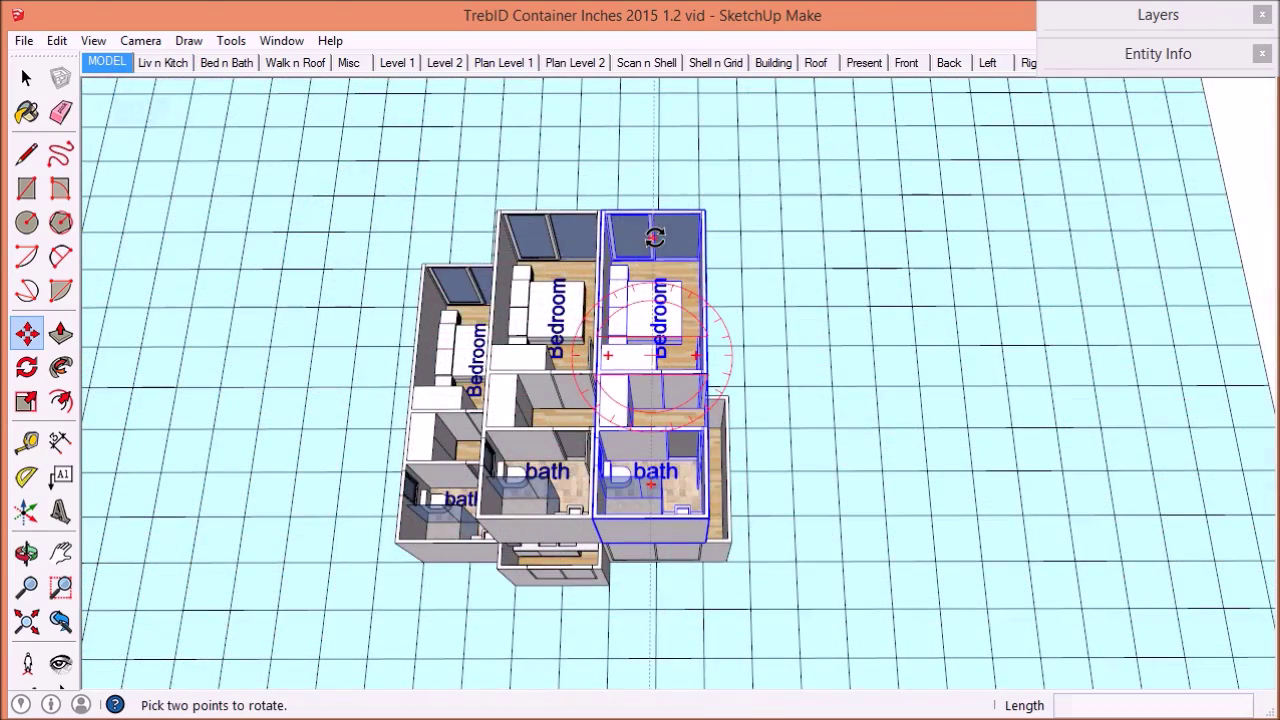
click(654, 237)
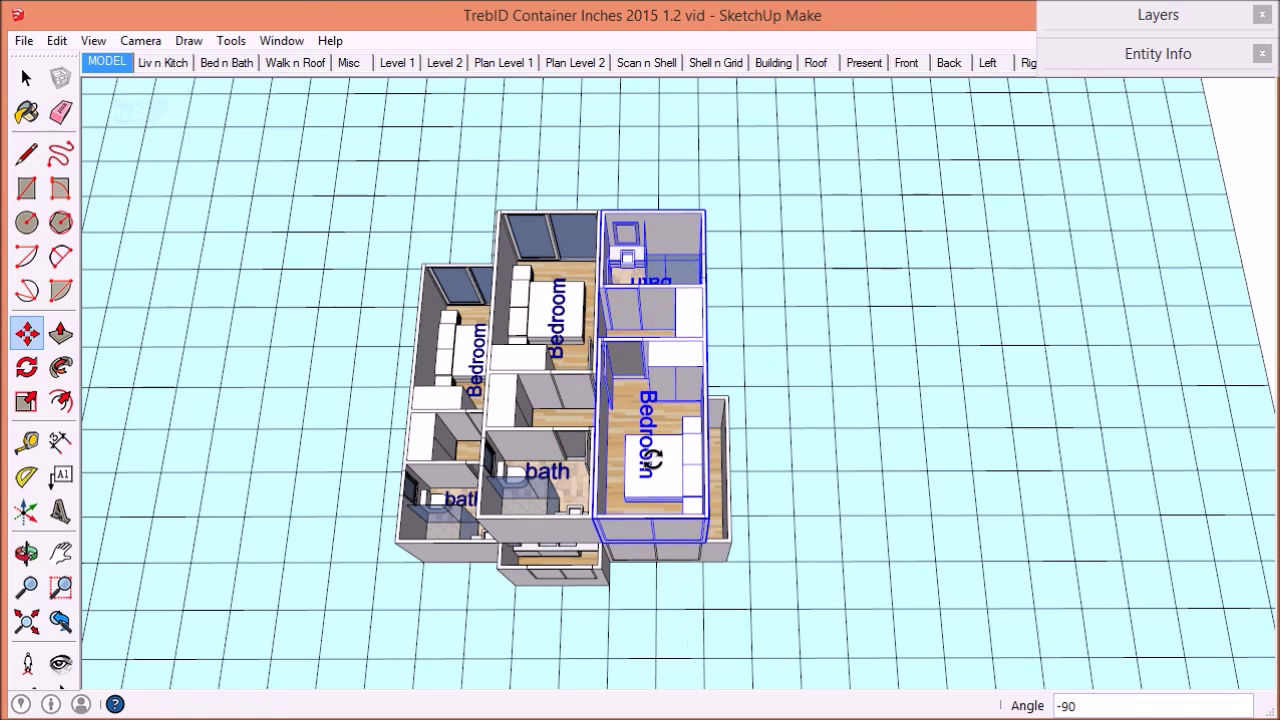
right_click(665, 365)
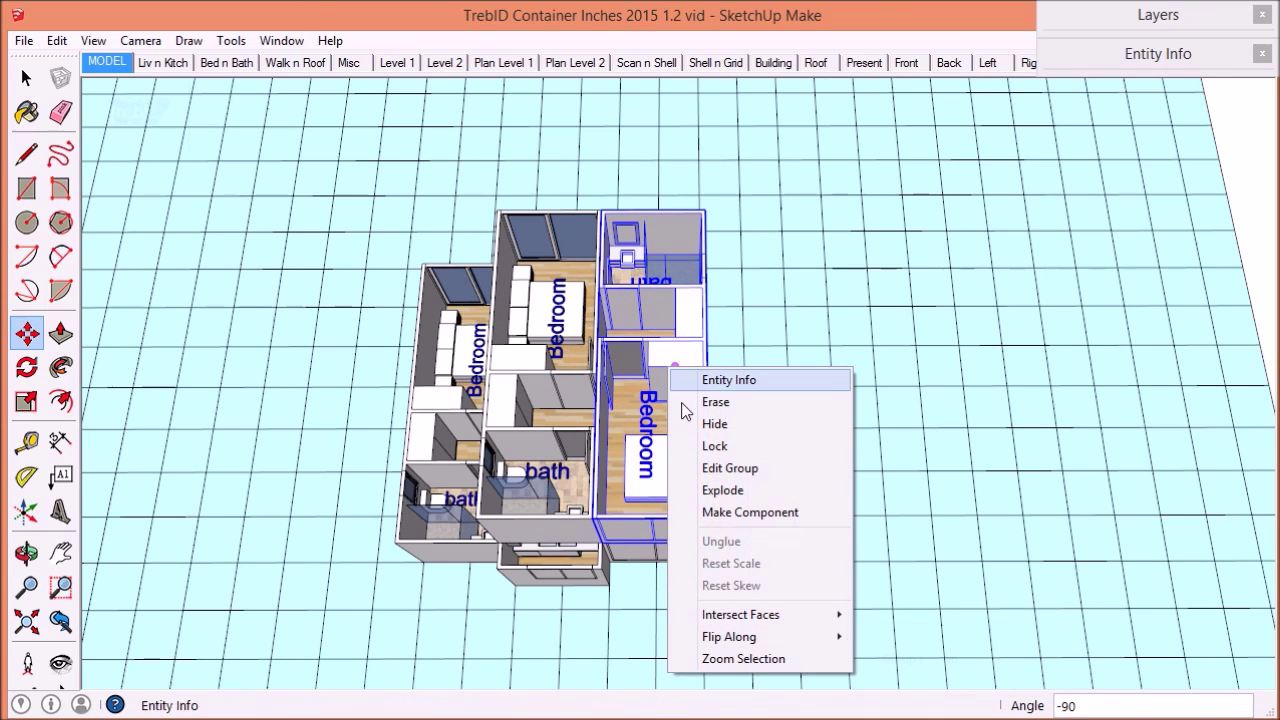
mouse_move(780, 636)
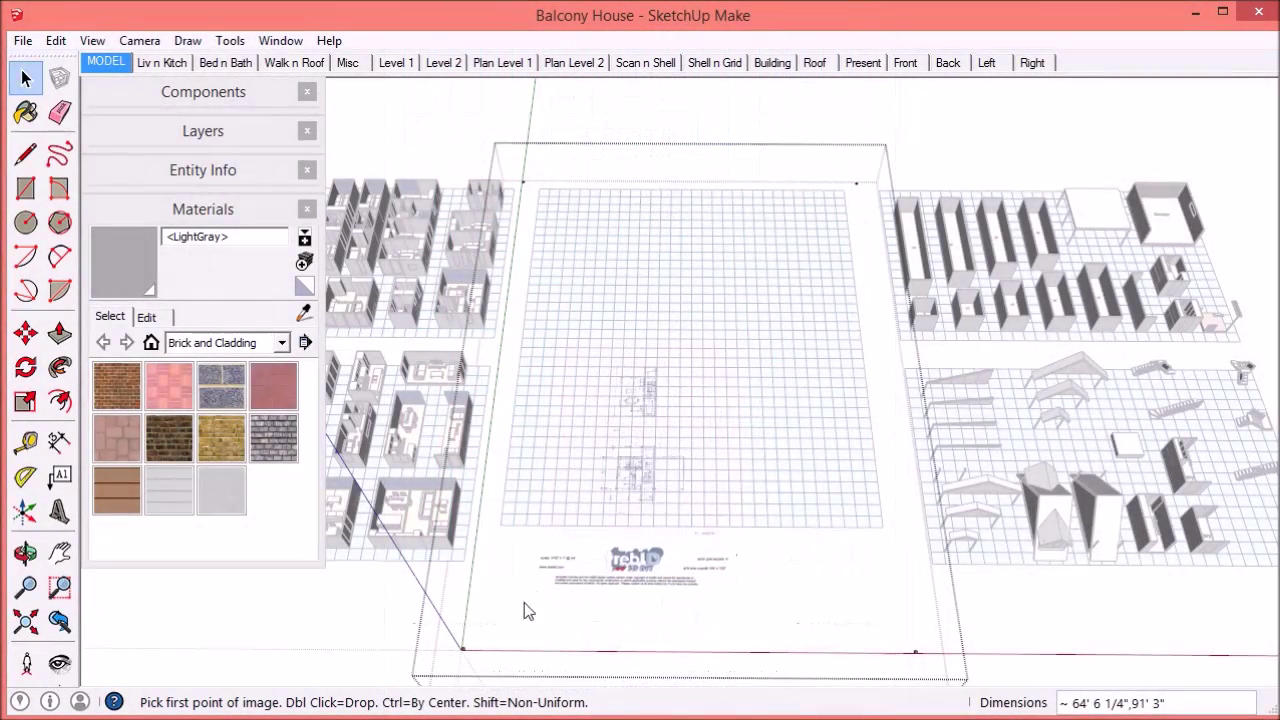
Place the first corner of the imported floor-plan sketch on the grid sheet.
scroll(472, 663, up, 10)
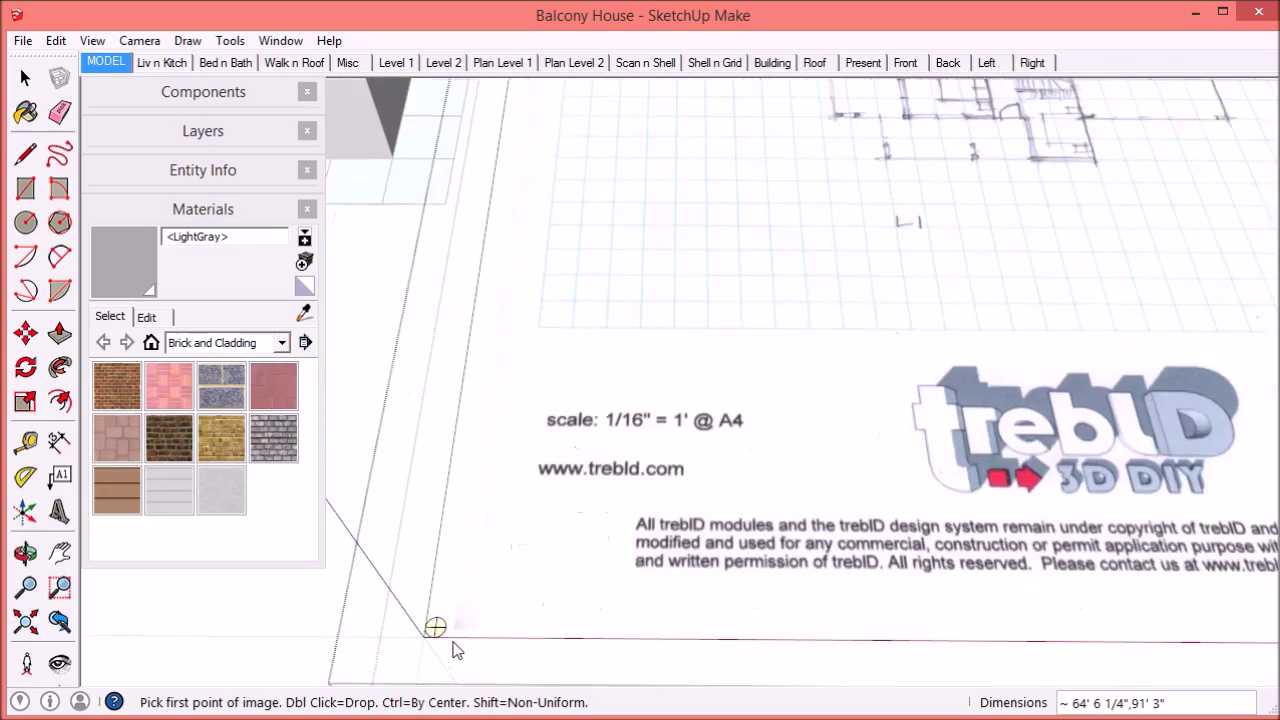
click(434, 630)
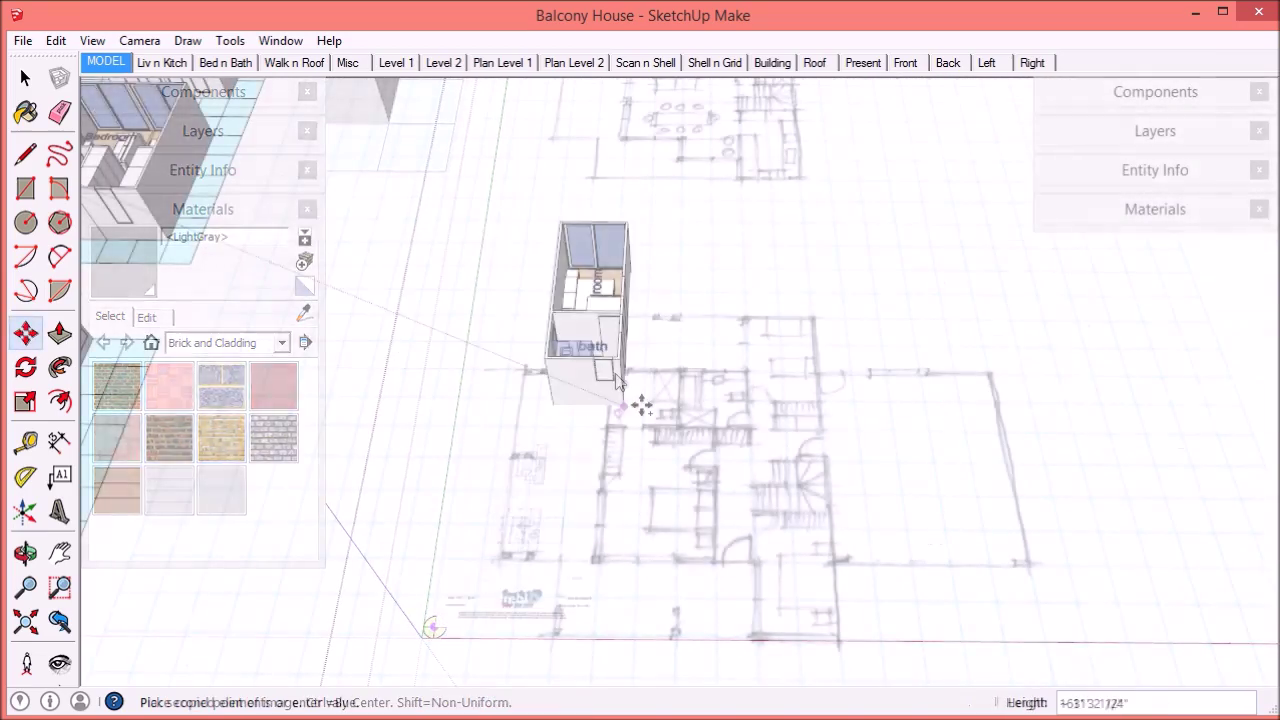
drag(657, 409, 398, 390)
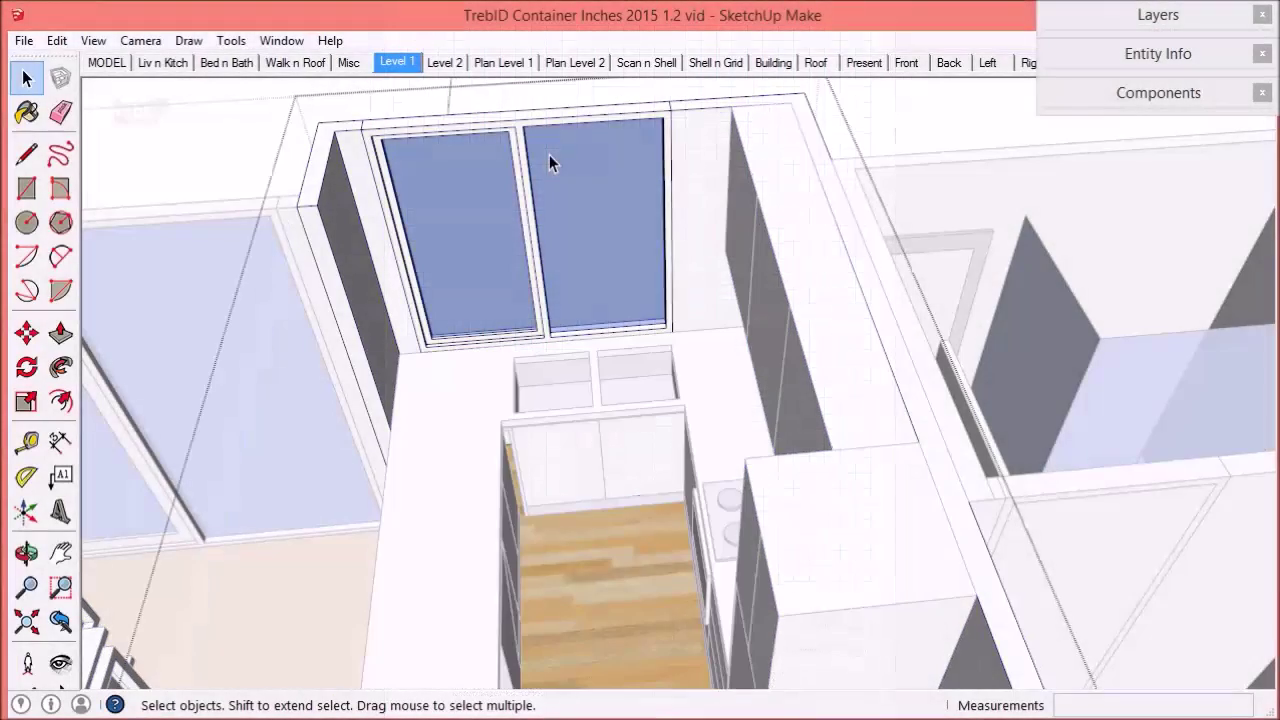
Delete the back wall's sliding door and place a 2'x4' window there.
click(549, 155)
key(Delete)
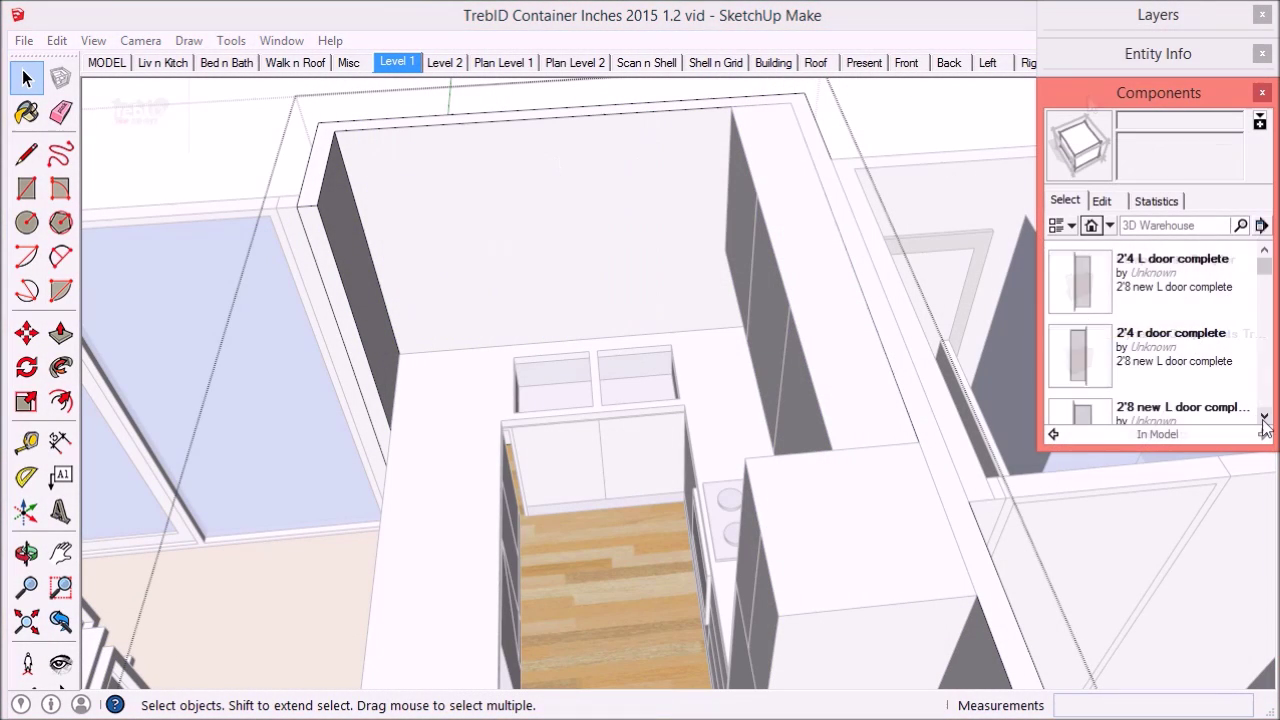
click(1266, 418)
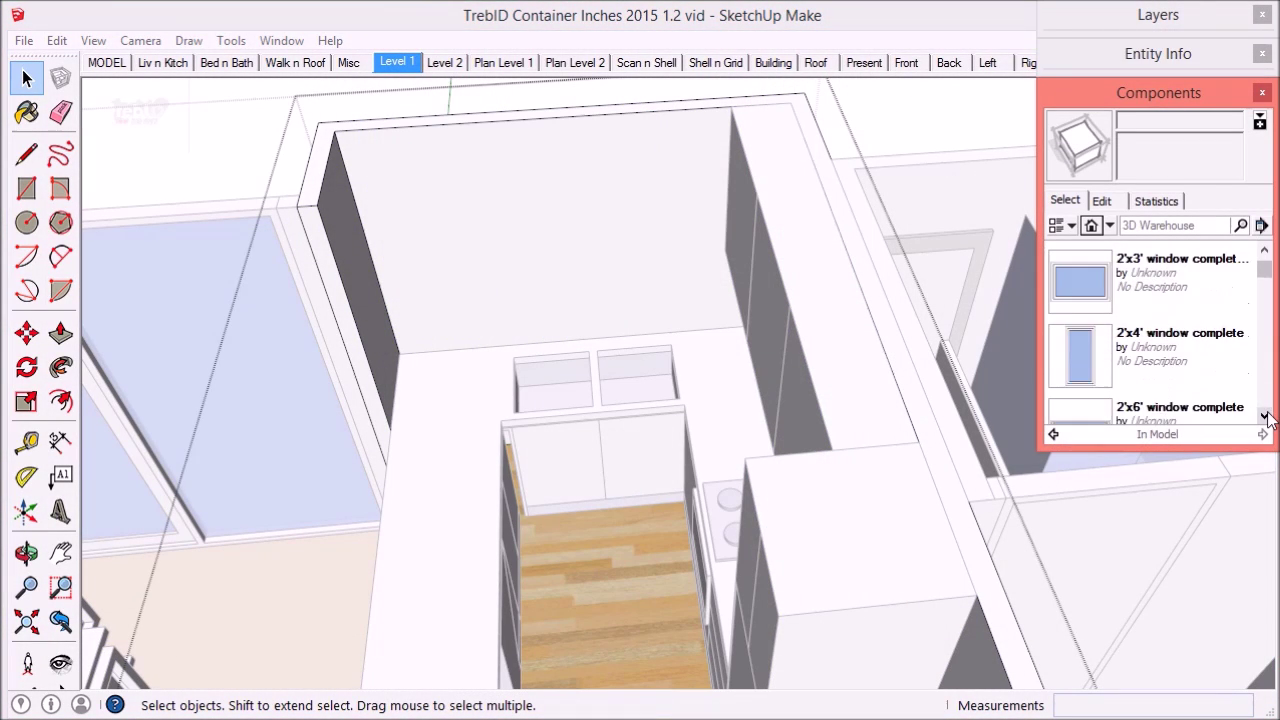
click(1090, 365)
click(560, 316)
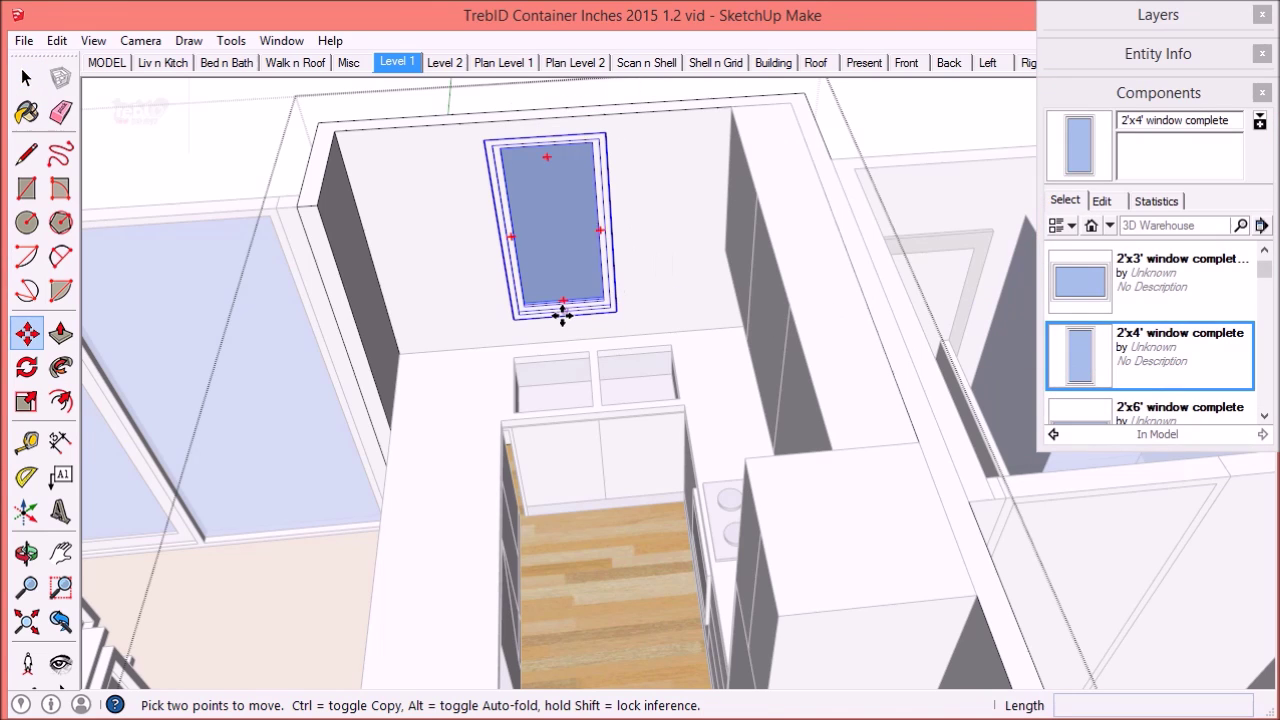
scroll(511, 328, up, 1)
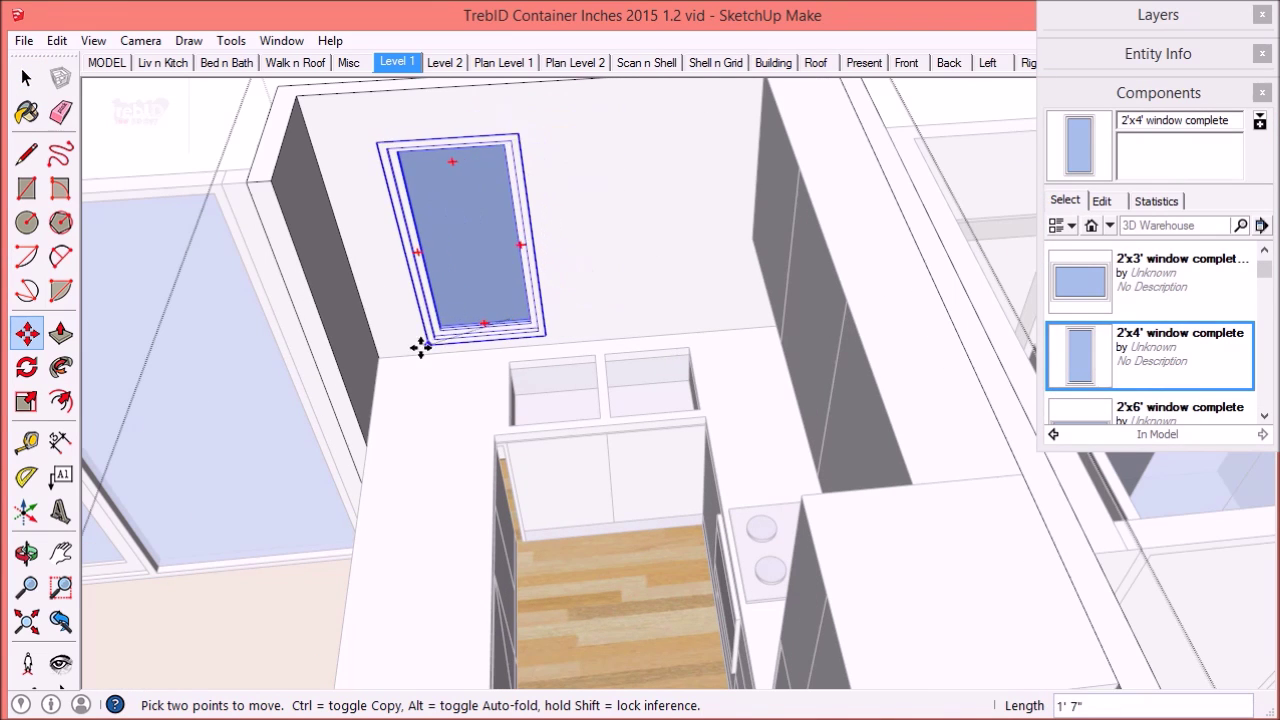
scroll(378, 354, up, 3)
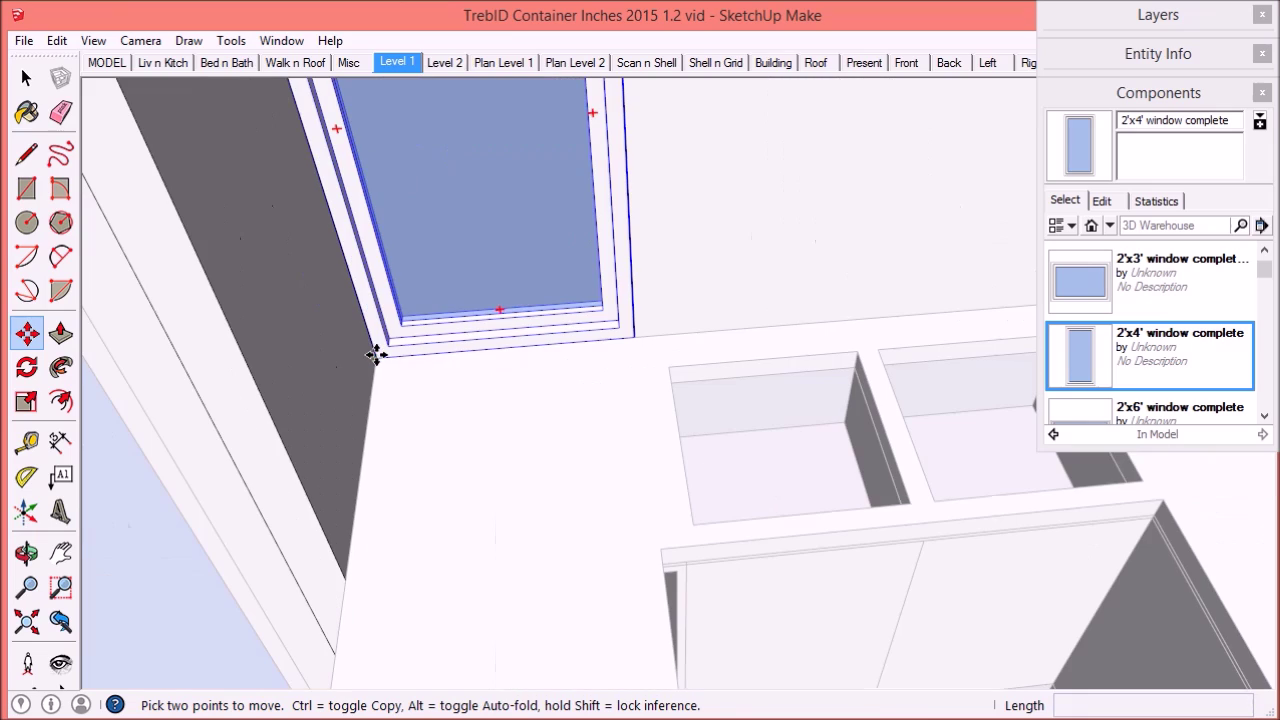
Copy the window beside the original and array it x2 for three windows.
click(378, 354)
key(ctrl)
click(634, 343)
text(x)
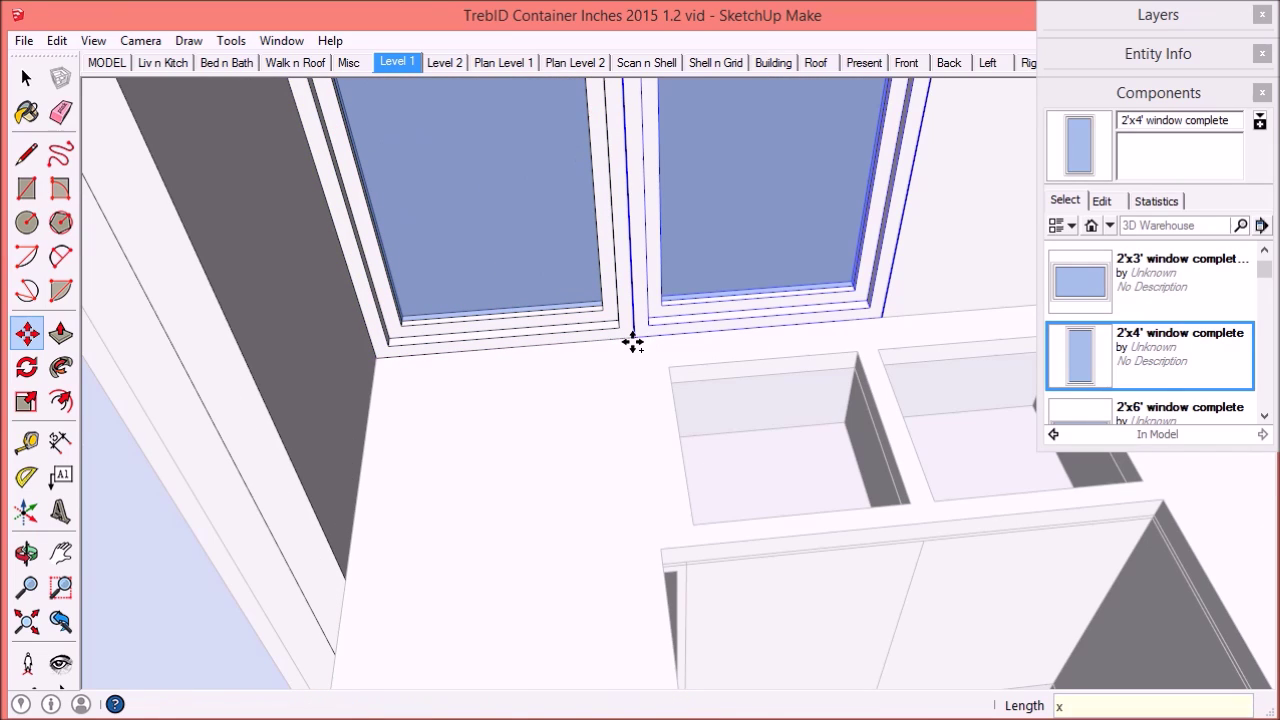
text(2)
key(Return)
scroll(640, 348, down, 3)
middle_drag(651, 354, 709, 320)
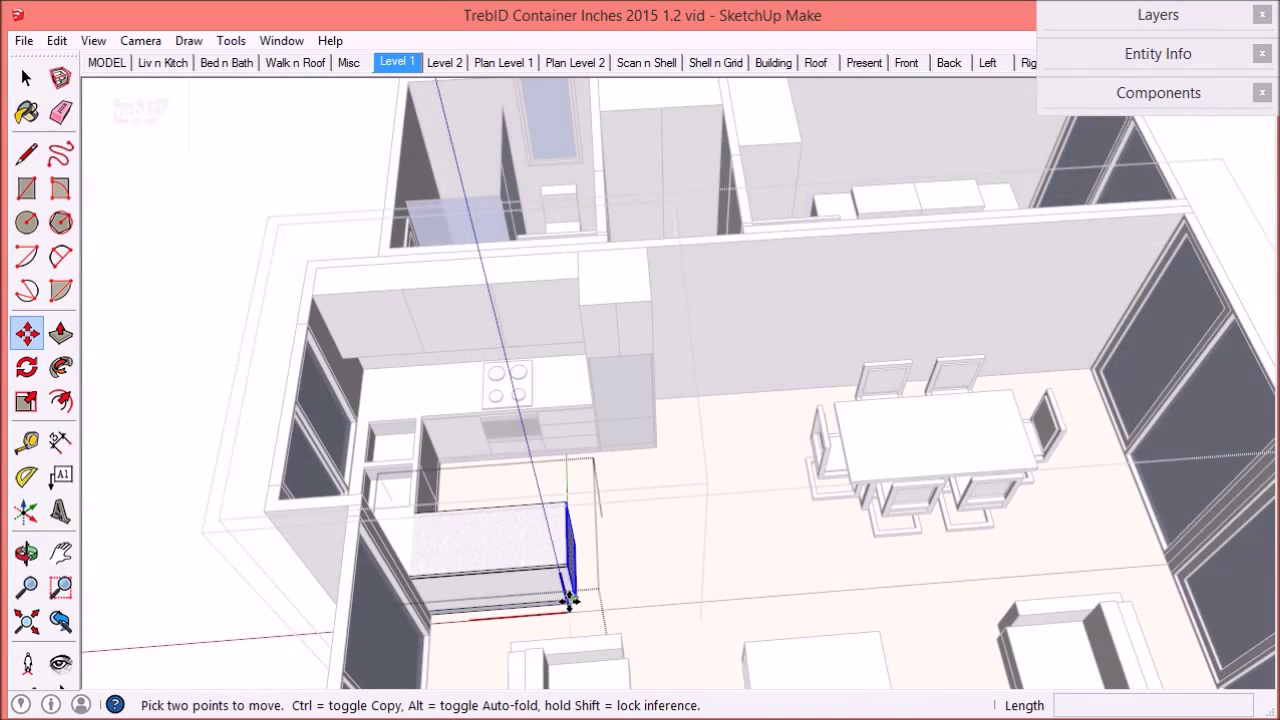
scroll(570, 598, up, 2)
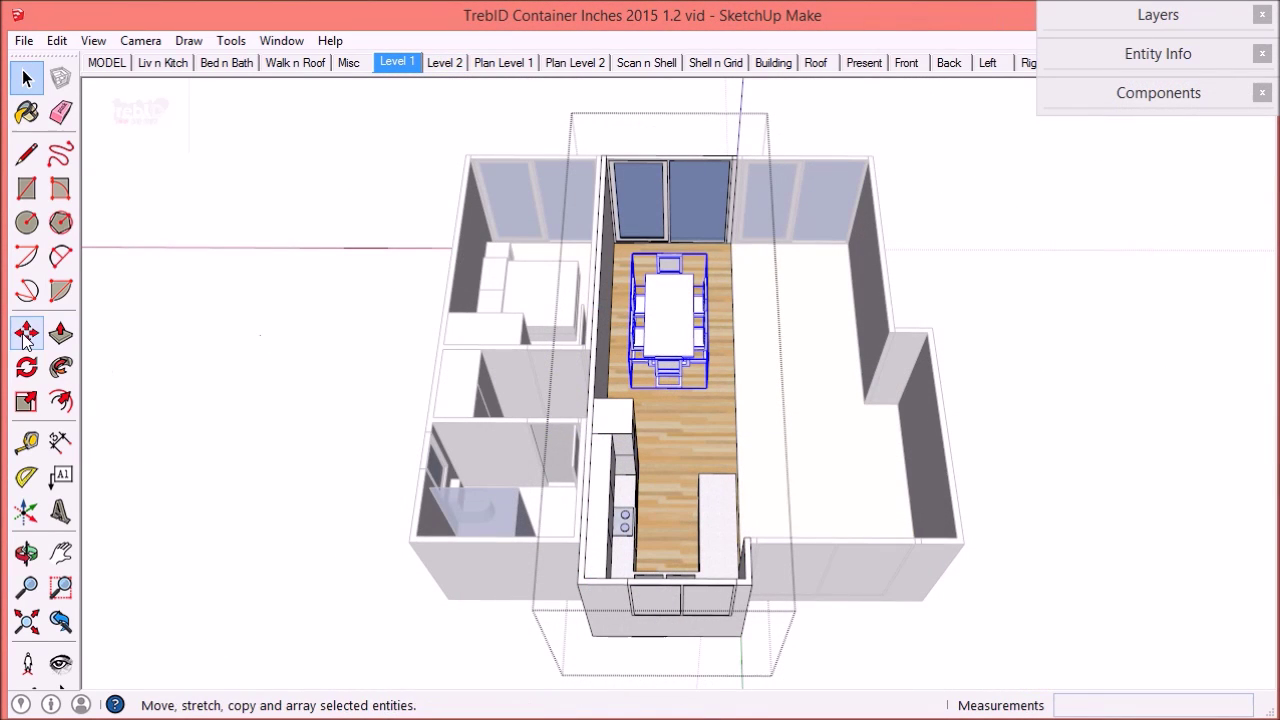
Pick up the dining table set to reposition it on the timber floor.
click(660, 352)
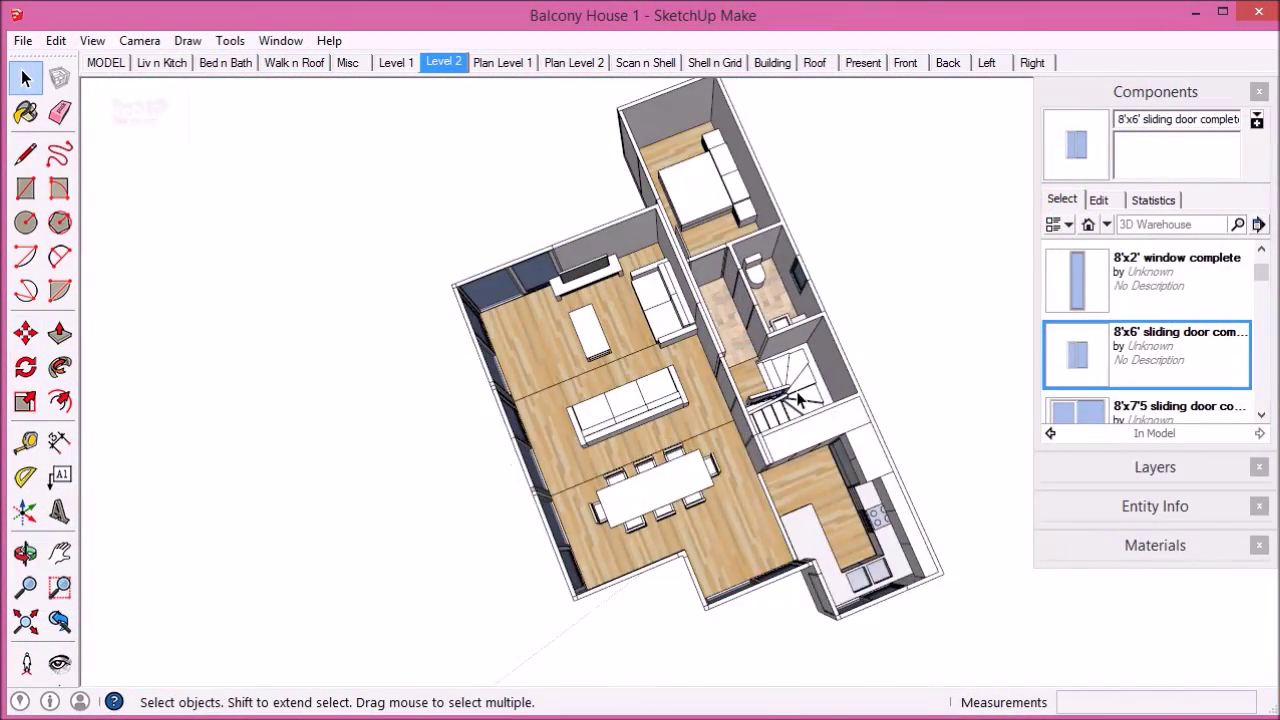
scroll(800, 398, up, 10)
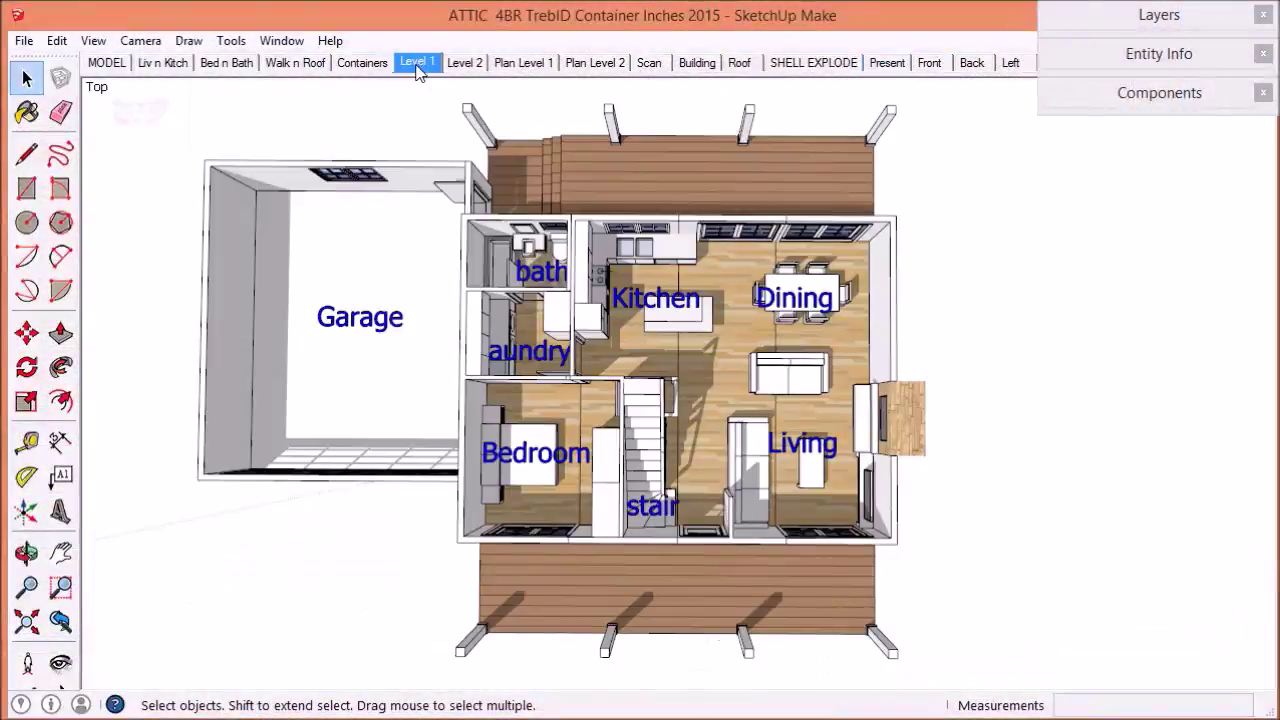
Switch from the attic house's Level 1 plan to its Level 2 scene.
click(465, 62)
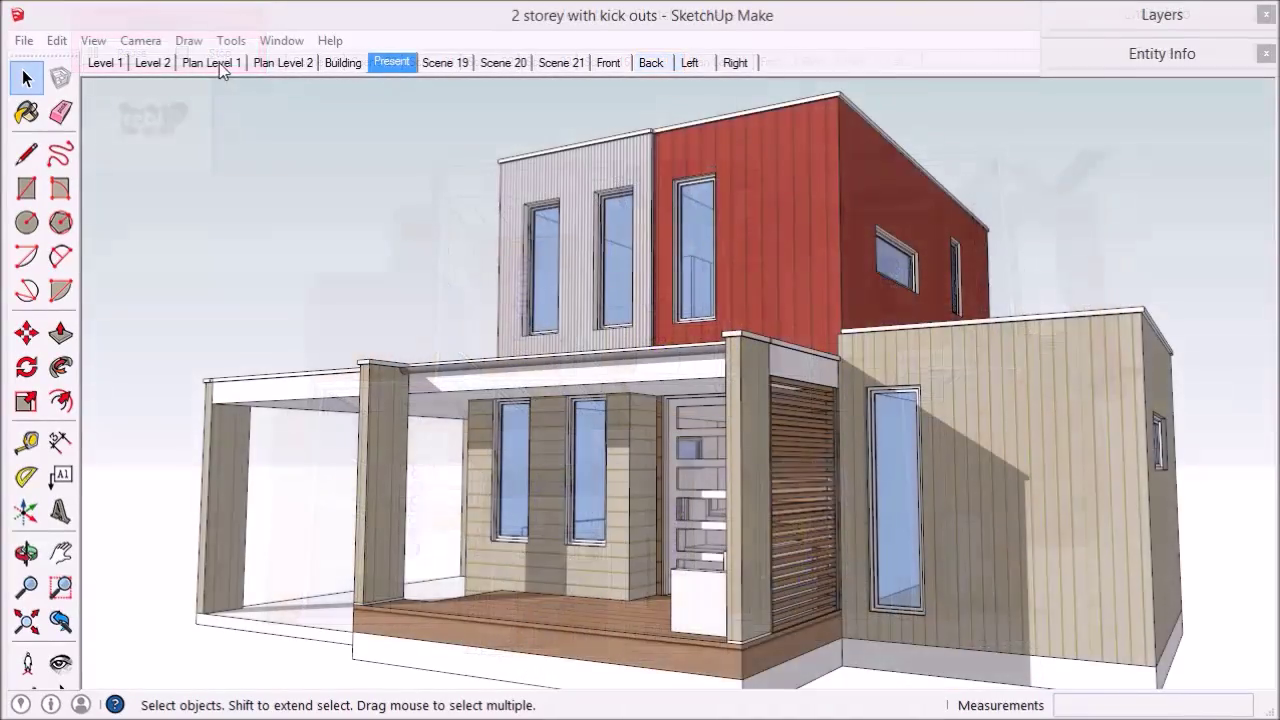
Show the Plan Level 1 and Plan Level 2 scenes, then the Front elevation.
click(211, 62)
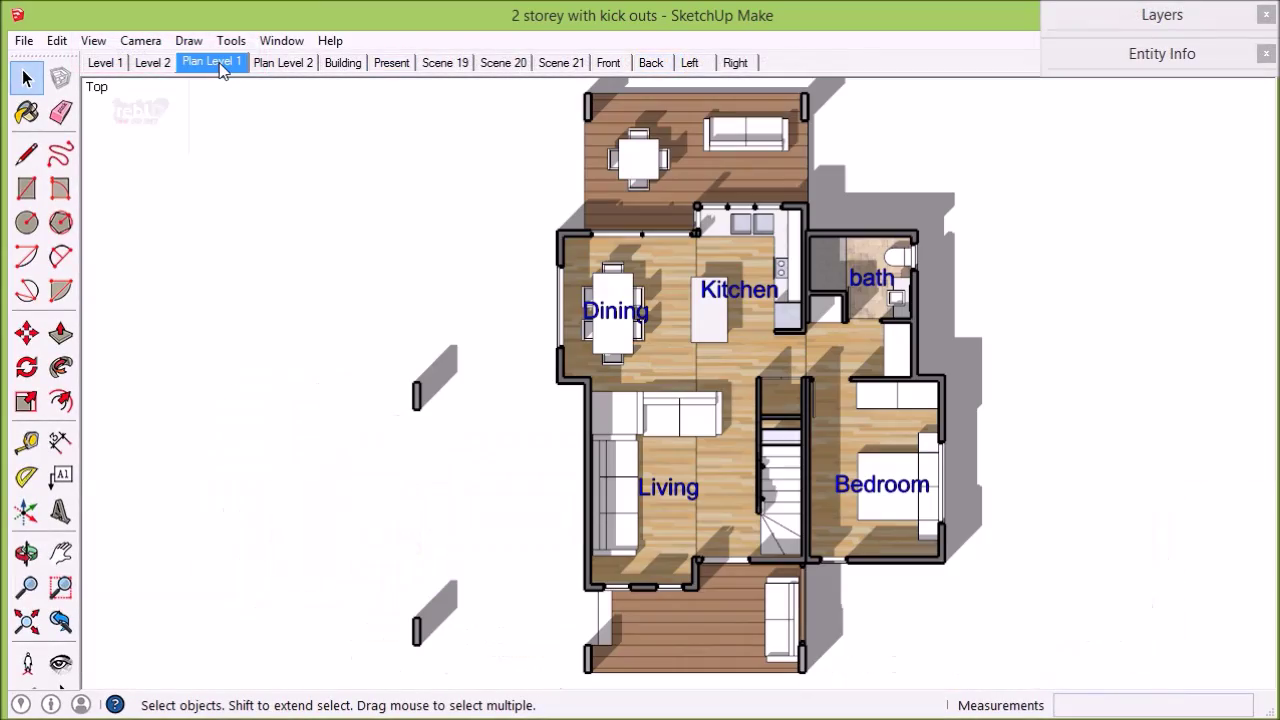
click(283, 62)
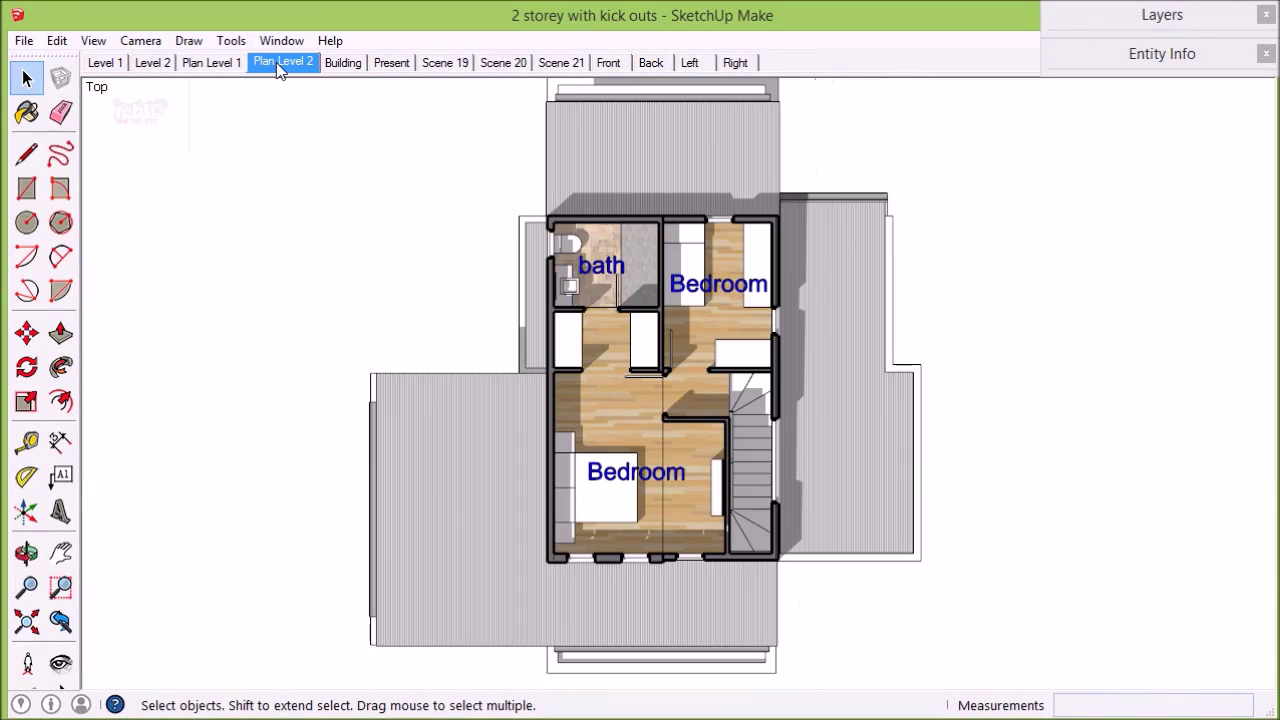
click(610, 62)
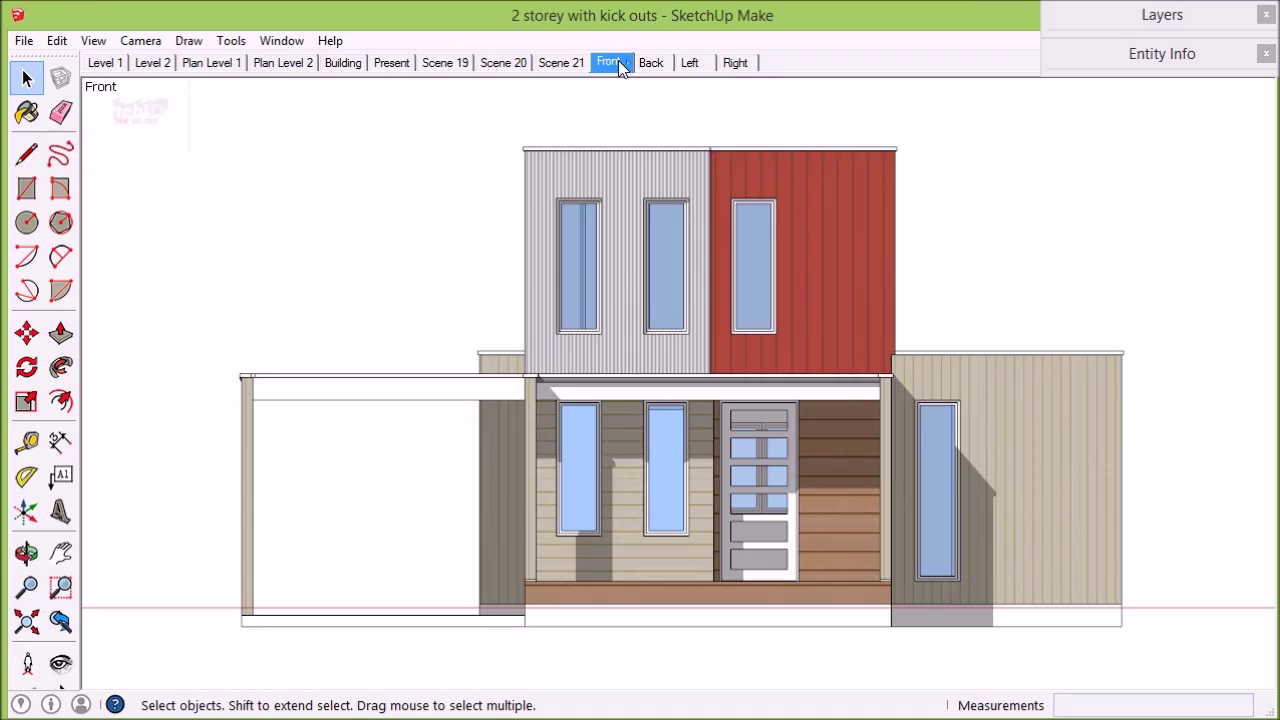